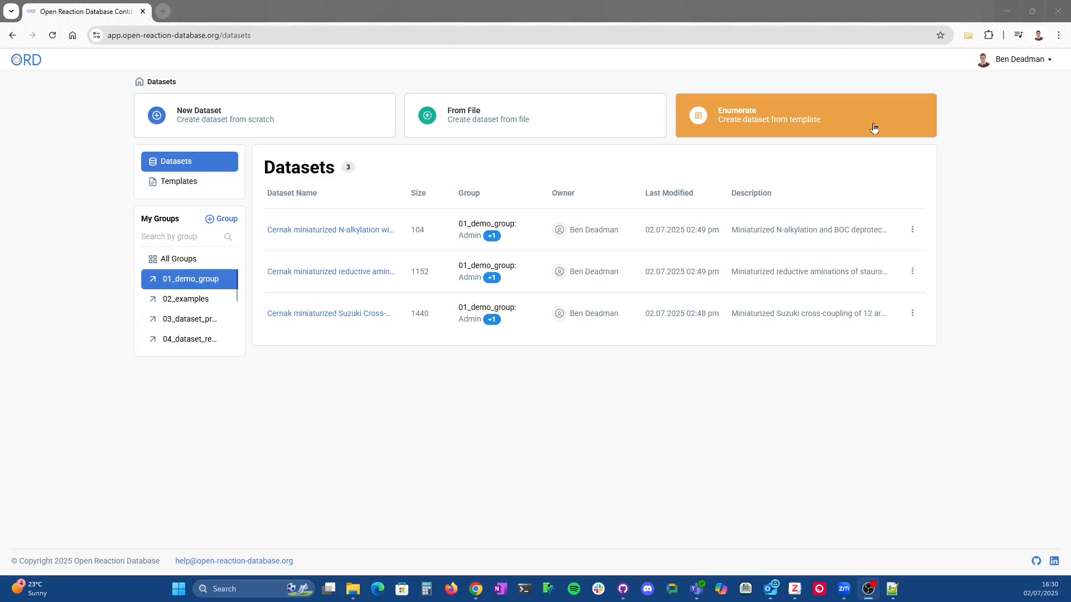
Step: Create a dataset in 01_demo_group from the file ord_dataset-172039a759a440219a68af62d203b79b.pb.gz, showing all file types
left_click(565, 121)
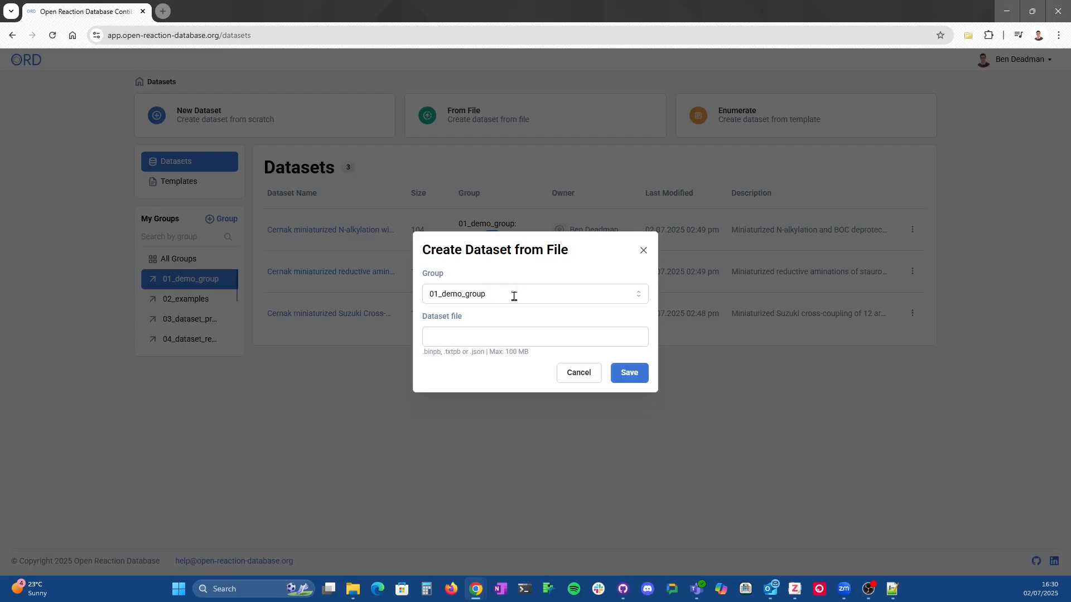
left_click(507, 338)
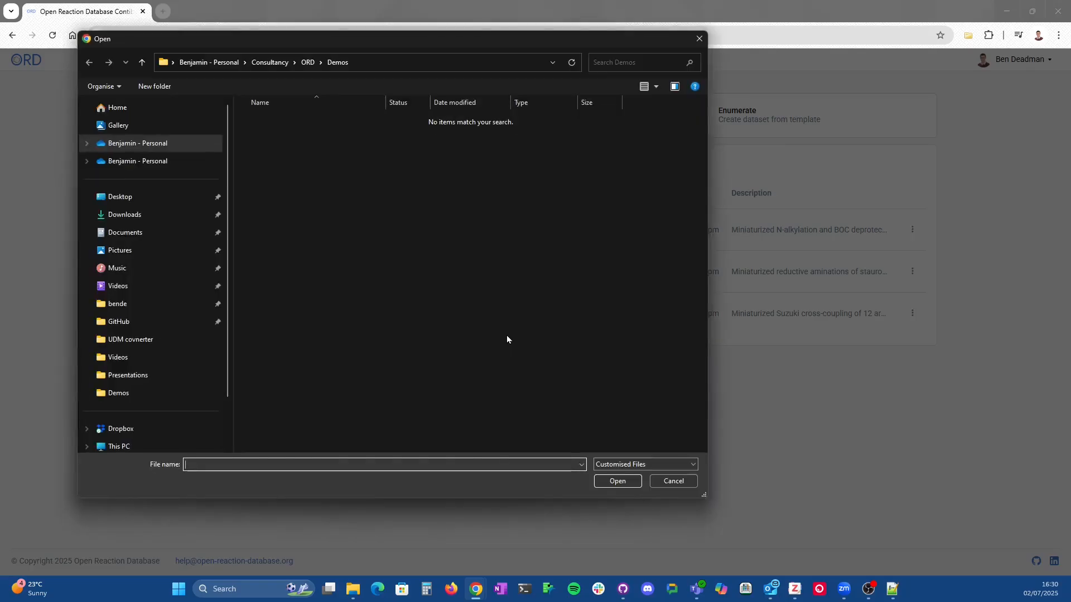
left_click(666, 466)
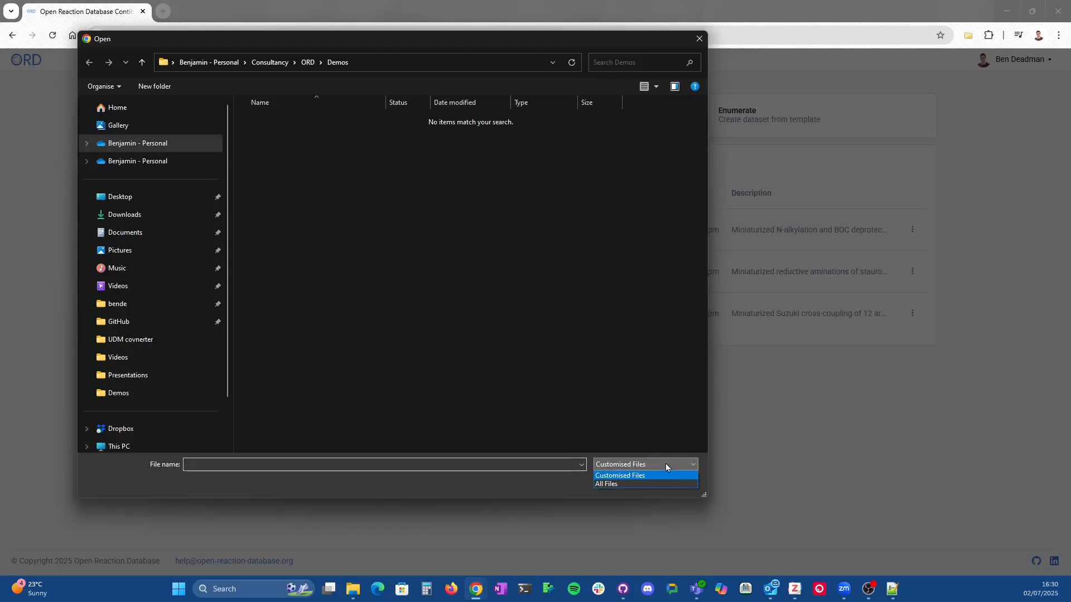
left_click(626, 484)
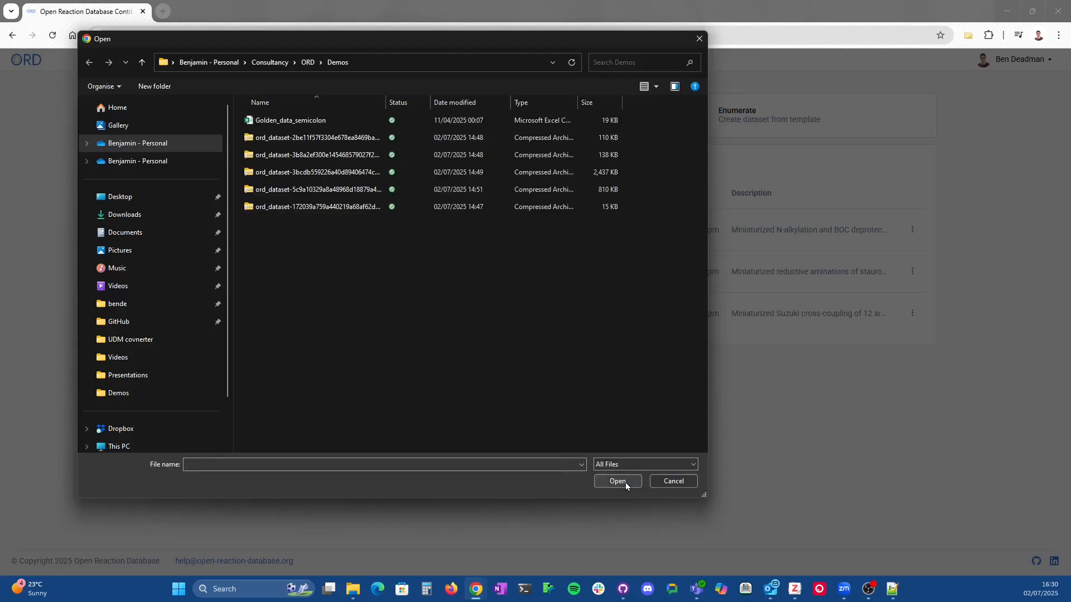
left_click(331, 208)
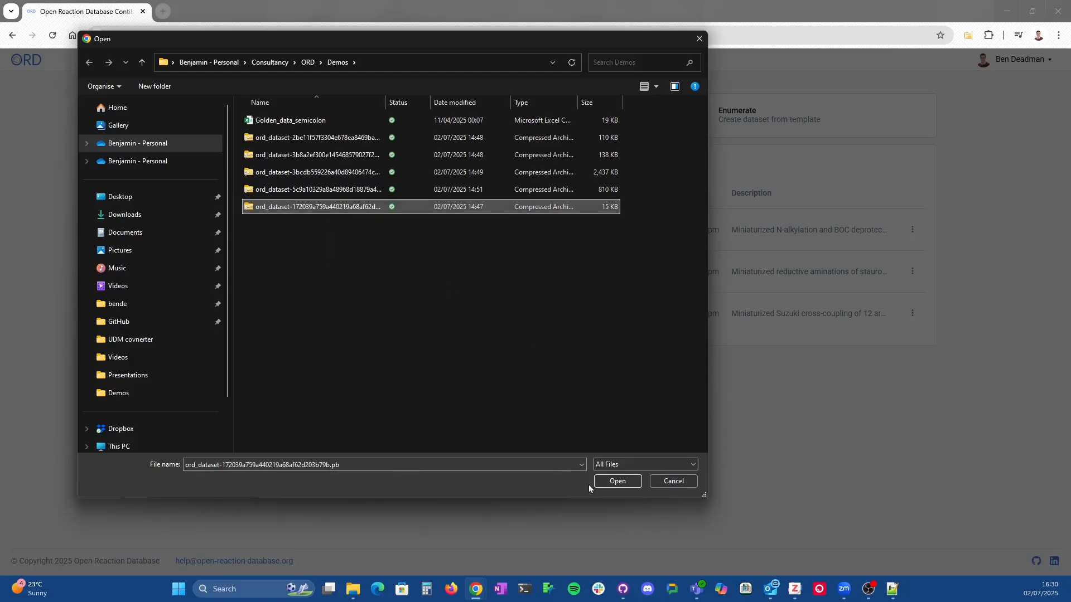
left_click(617, 482)
left_click(631, 377)
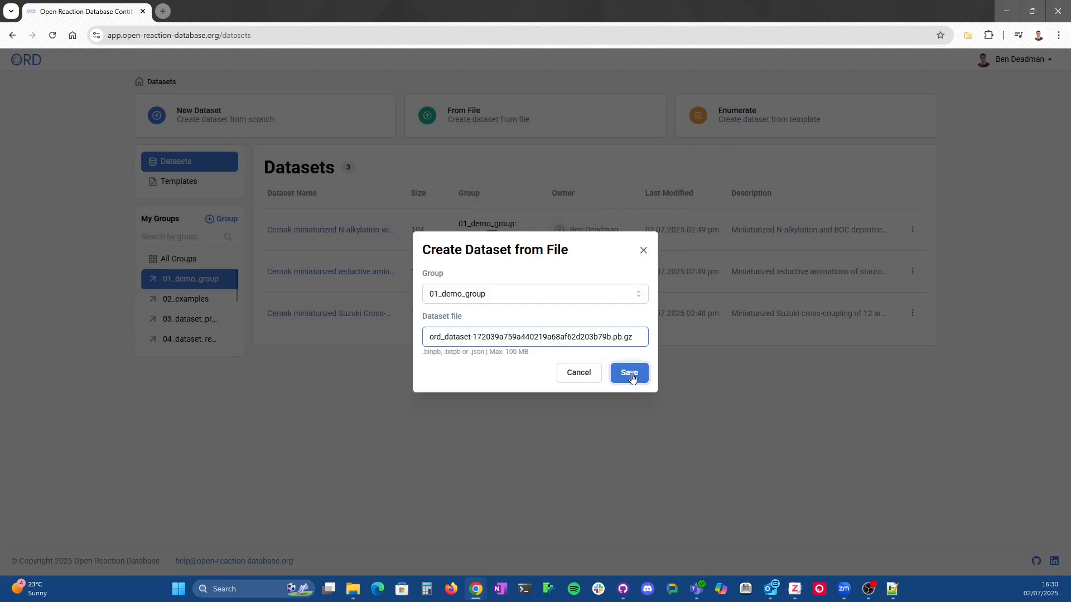
left_click(631, 376)
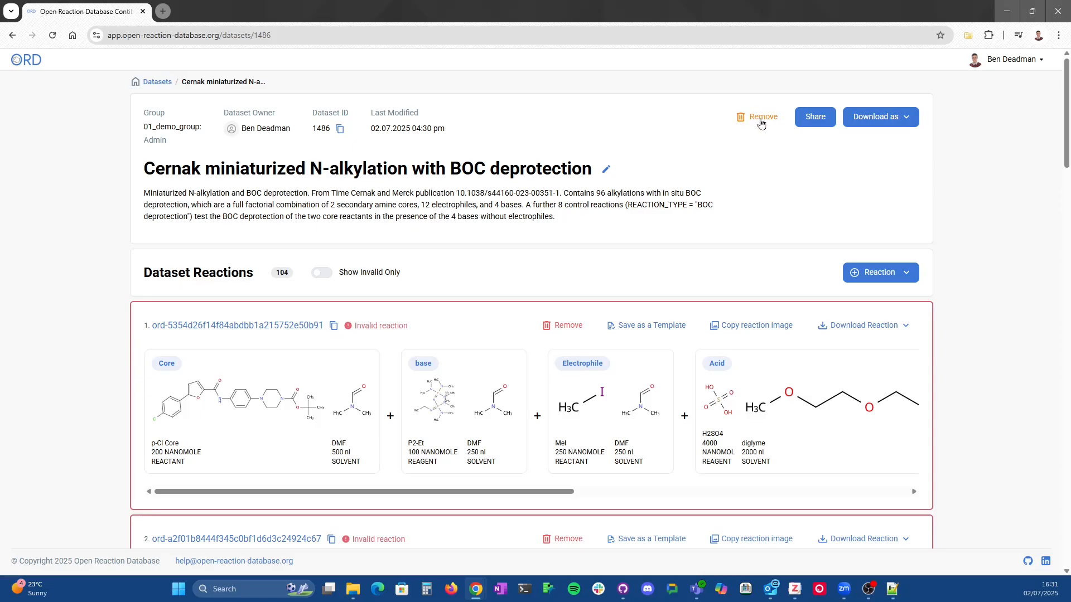
Step: Review the sharing and download-format options for the uploaded dataset without choosing any
left_click(813, 122)
left_click(910, 118)
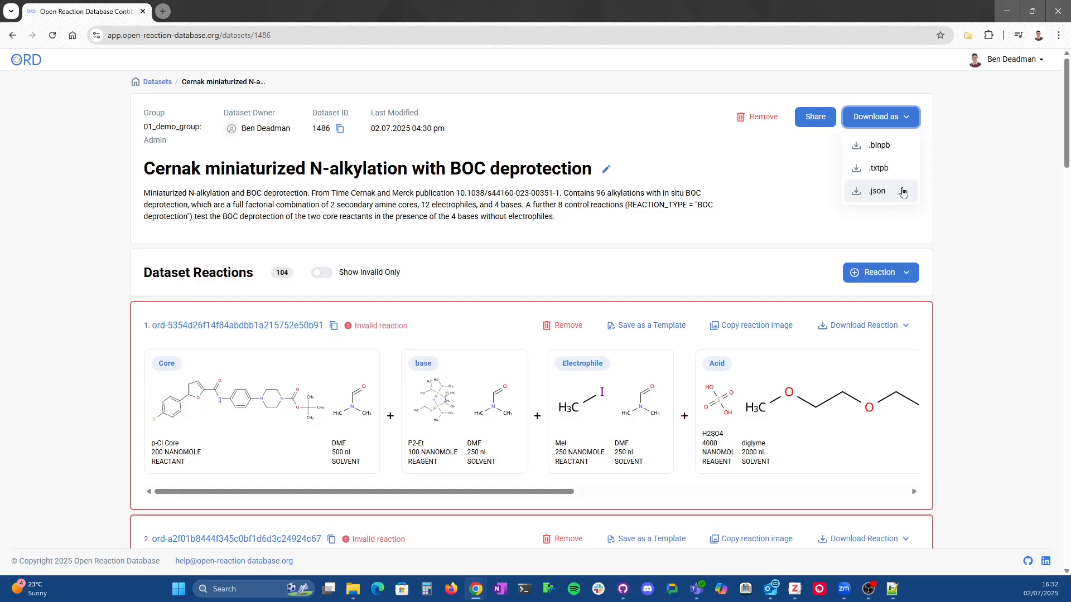
left_click(762, 117)
left_click(701, 135)
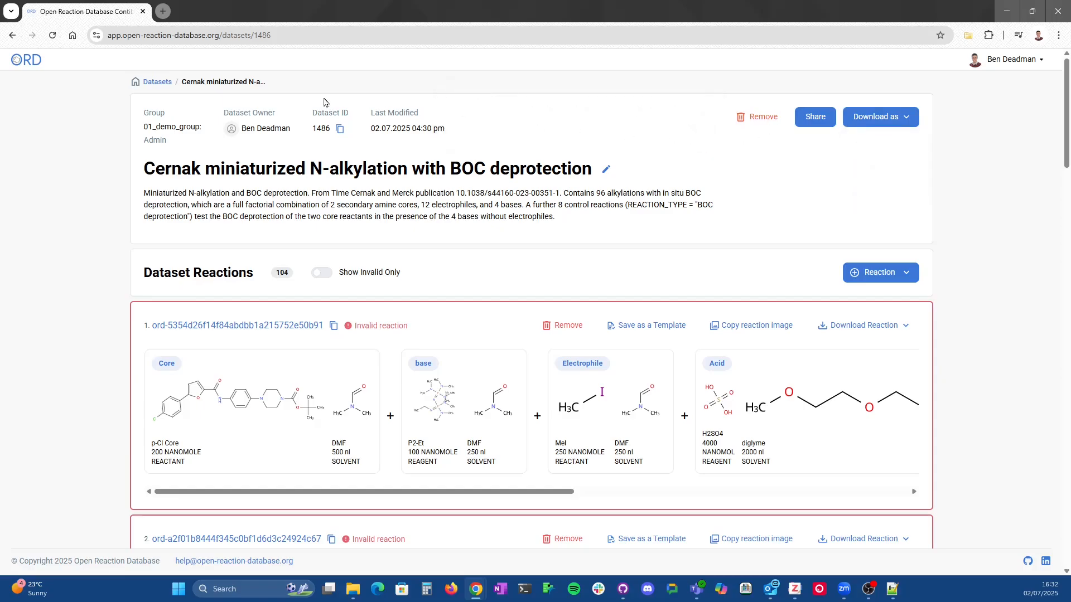
Step: Create a new dataset from scratch named "dataset name" with the description "dataset description"
left_click(157, 82)
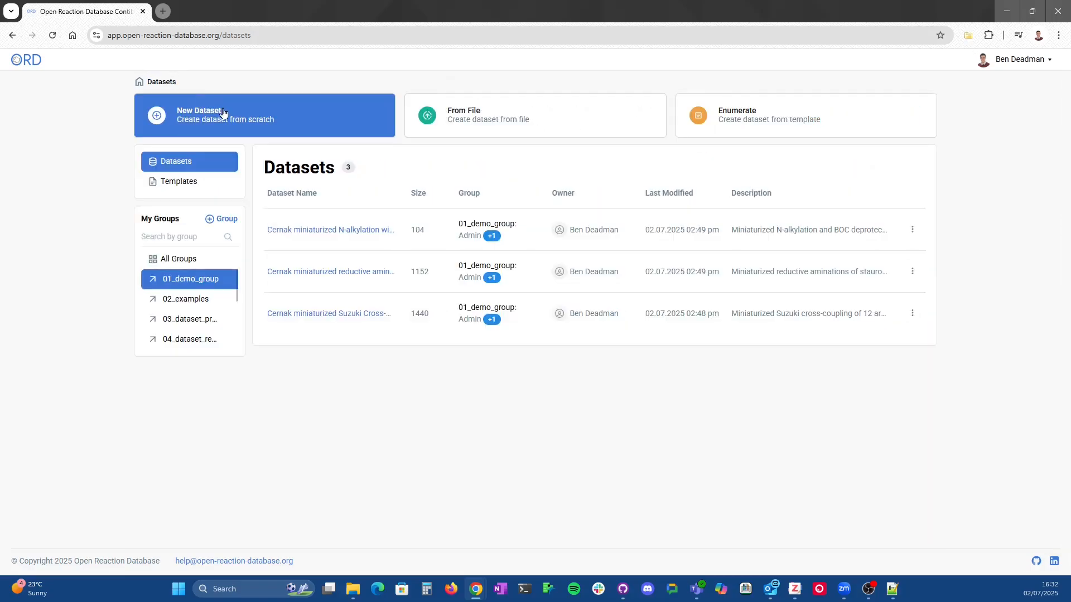
left_click(276, 118)
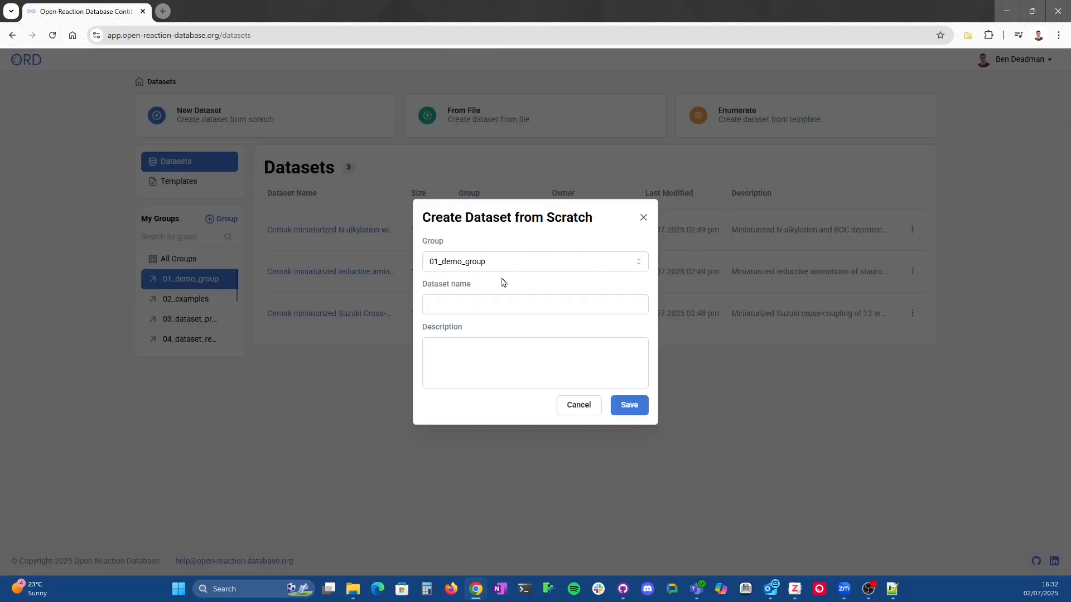
left_click(497, 306)
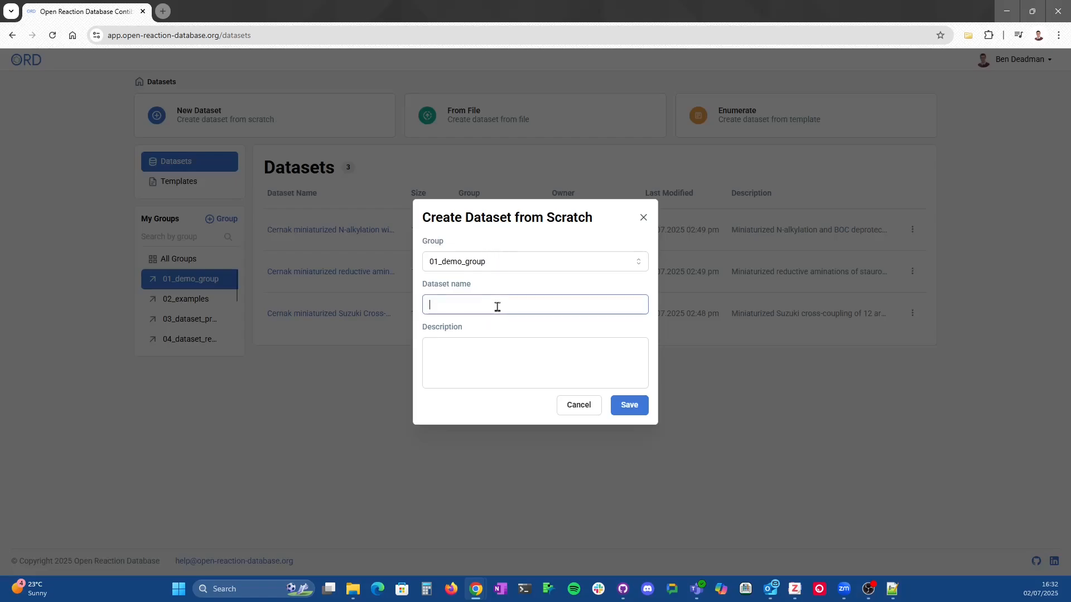
type("dataset name")
left_click(529, 350)
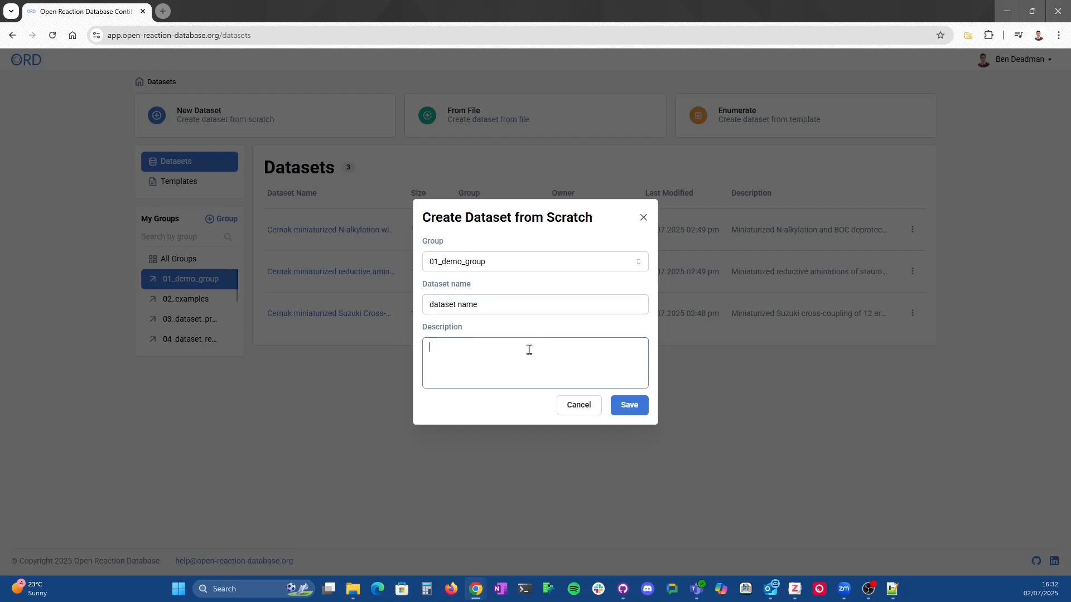
type("dataset descrit")
key("BackSpace")
type("ption")
left_click(639, 412)
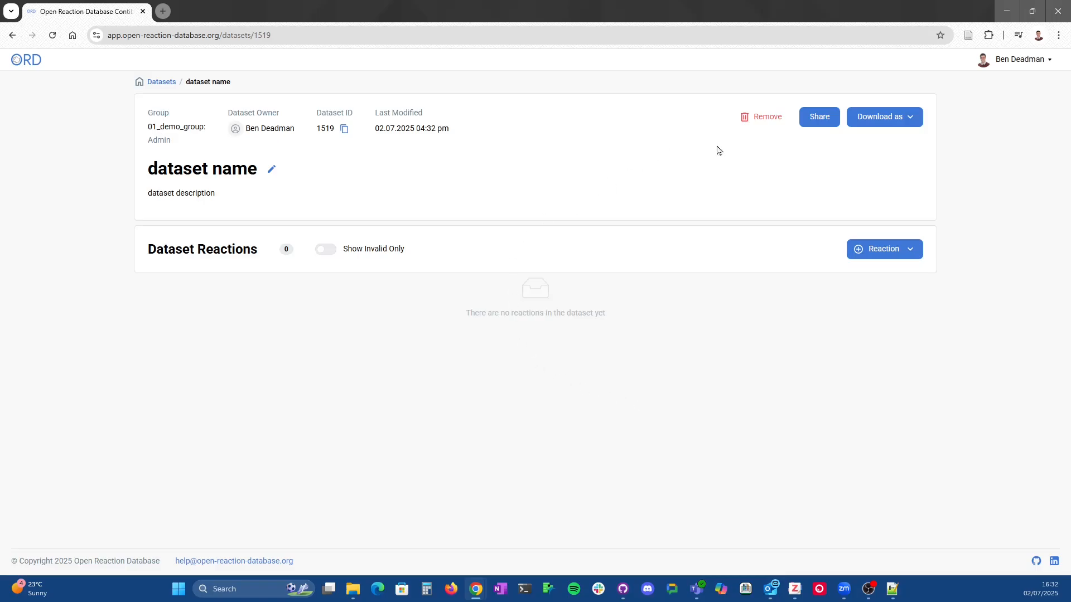
Step: Edit the dataset, renaming it "more informative name" and changing its description to "more informative dataset description"
left_click(272, 171)
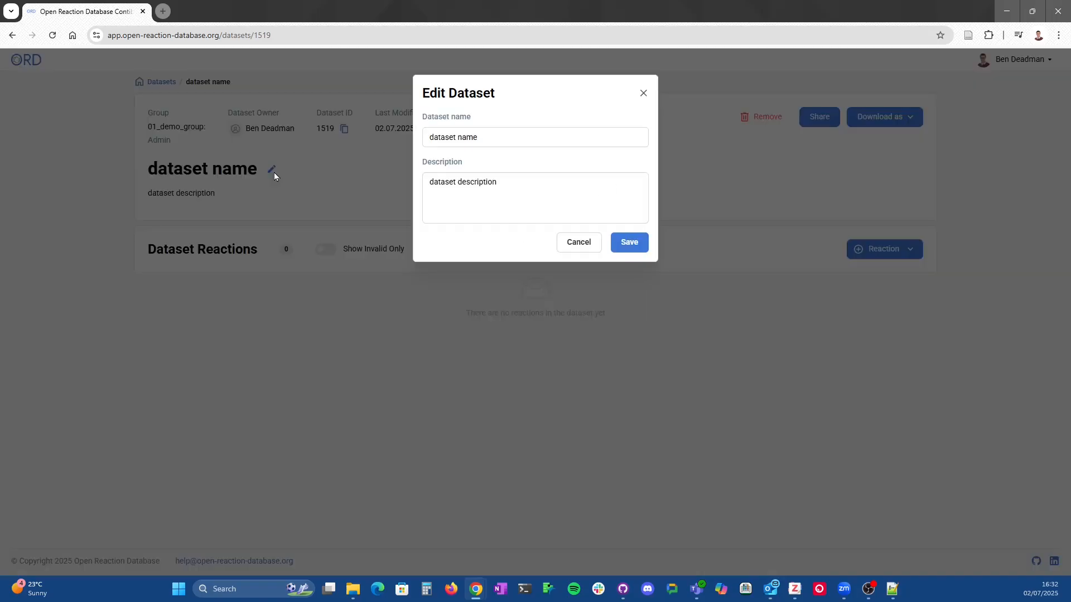
left_click(497, 136)
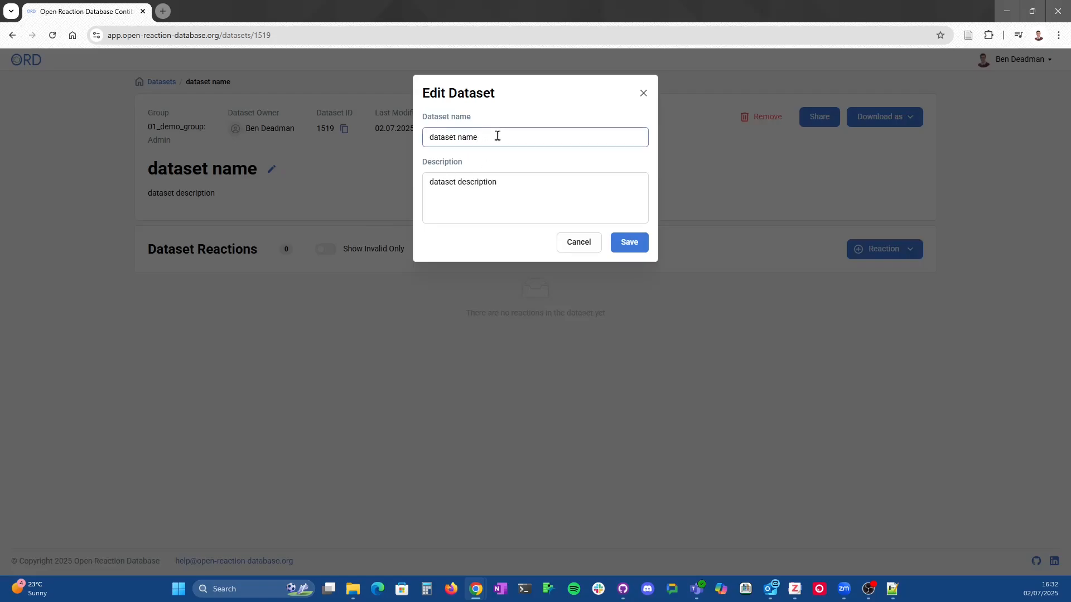
key("BackSpace")
key("BackSpace")
key("BackSpace")
key("BackSpace")
key("BackSpace")
key("BackSpace")
key("BackSpace")
key("BackSpace")
key("BackSpace")
key("BackSpace")
key("BackSpace")
key("BackSpace")
type("more informative name")
left_click(428, 182)
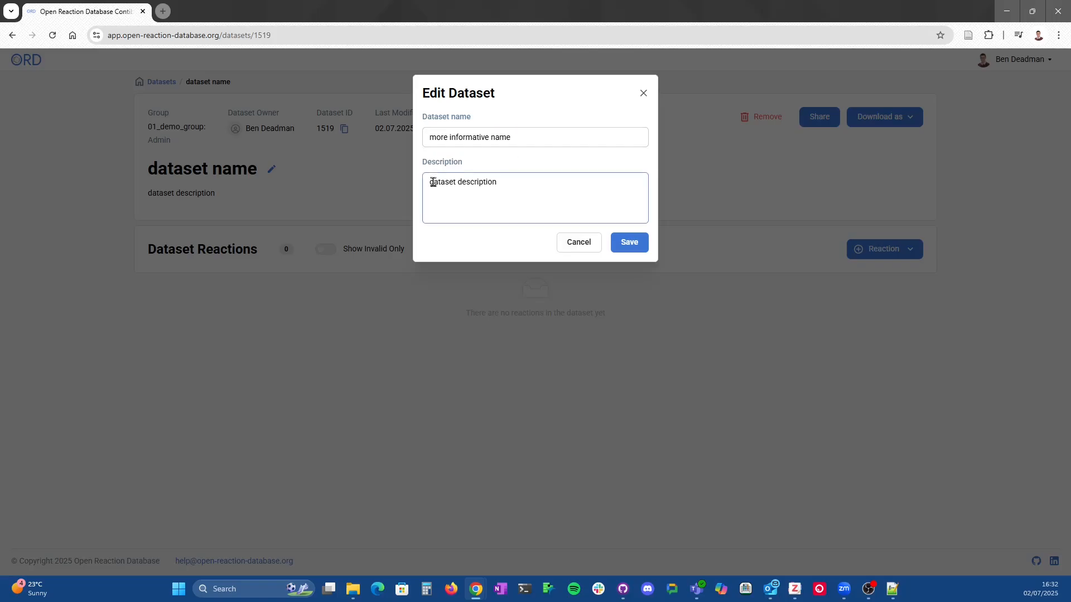
type("more informative")
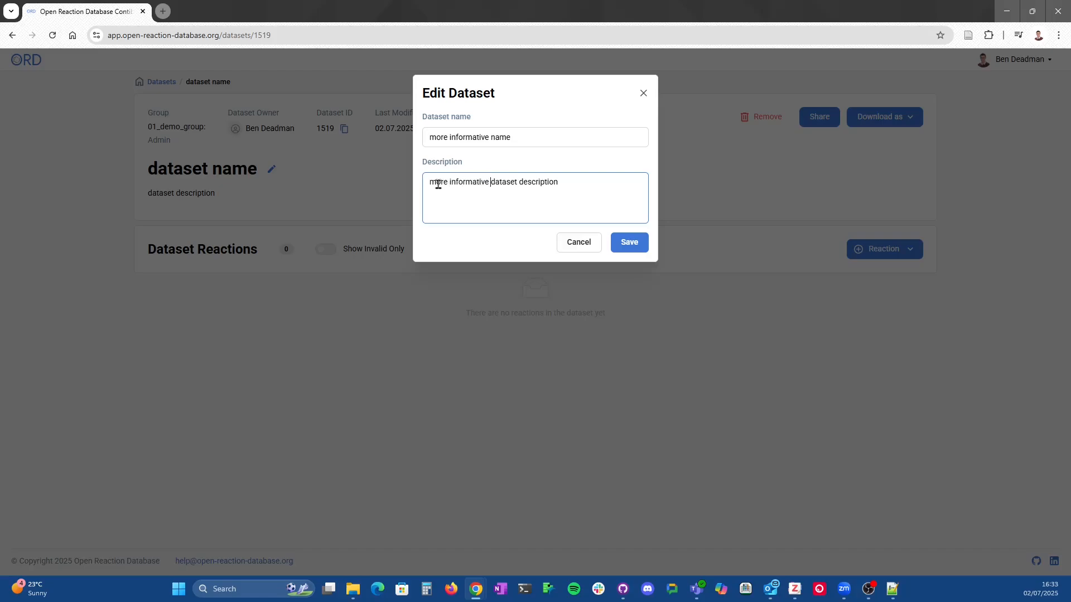
left_click(641, 247)
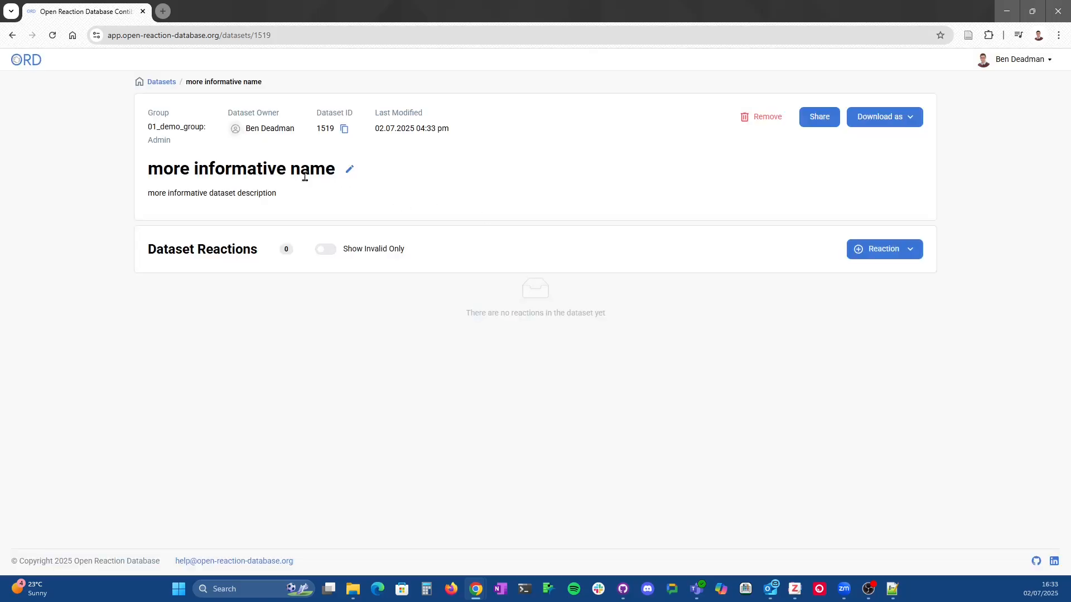
Step: Copy the dataset ID and add a new reaction from scratch to the dataset
left_click(345, 130)
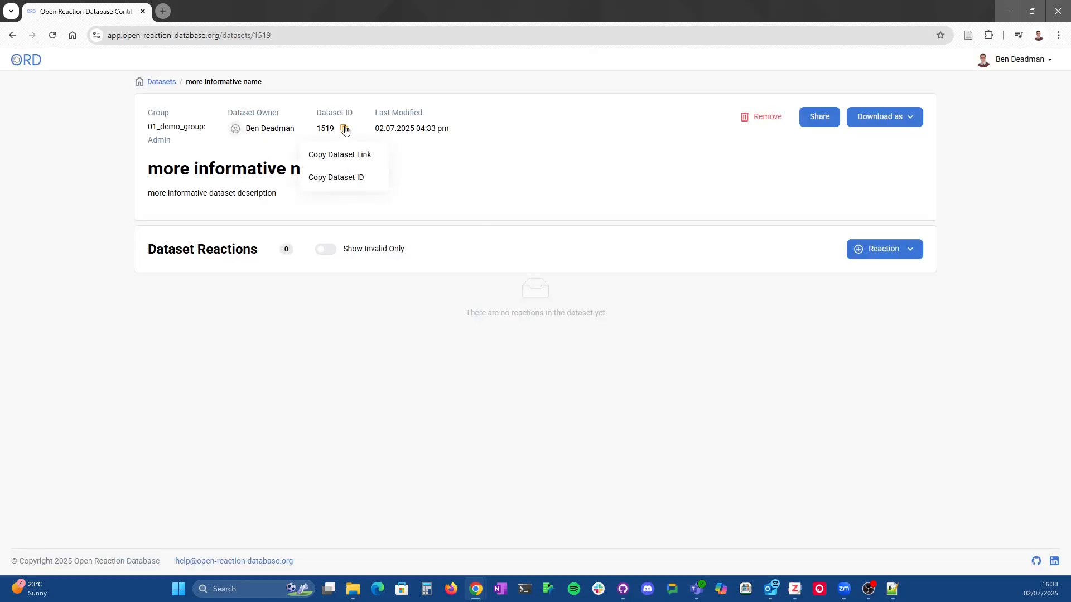
left_click(341, 182)
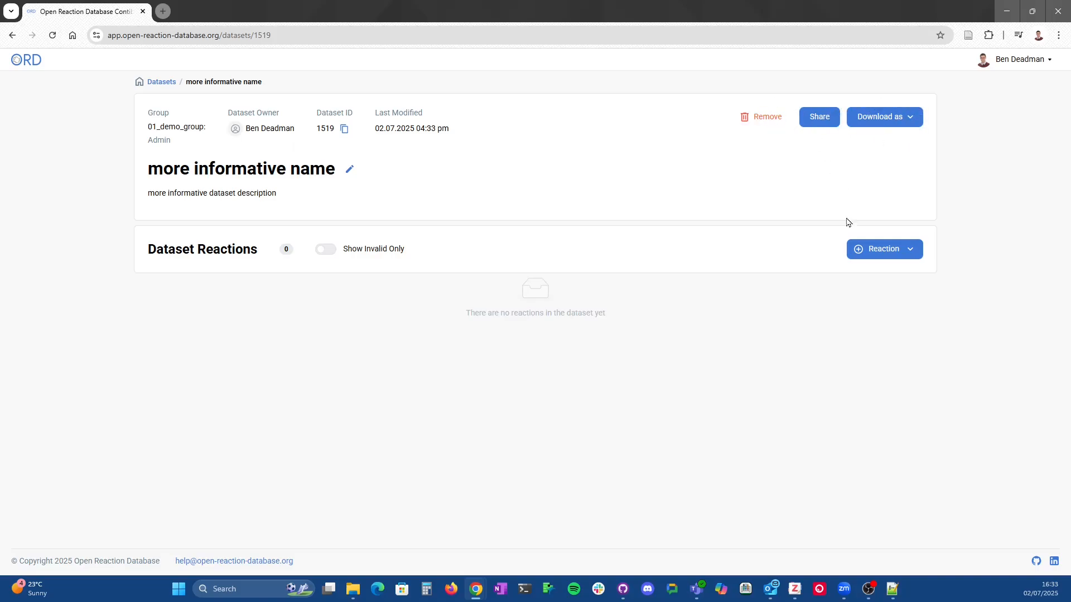
left_click(904, 252)
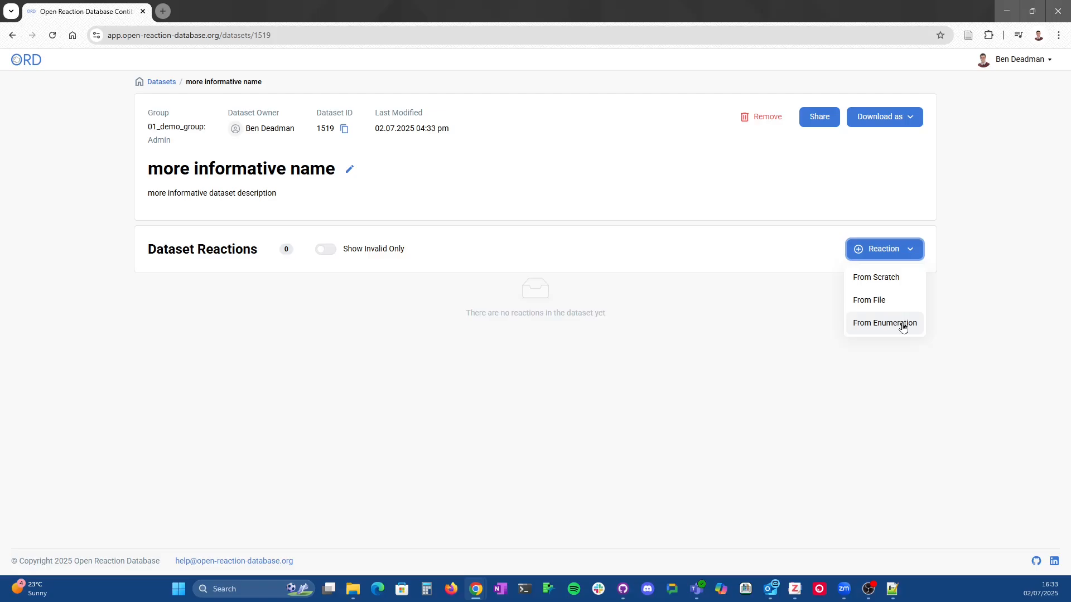
left_click(875, 277)
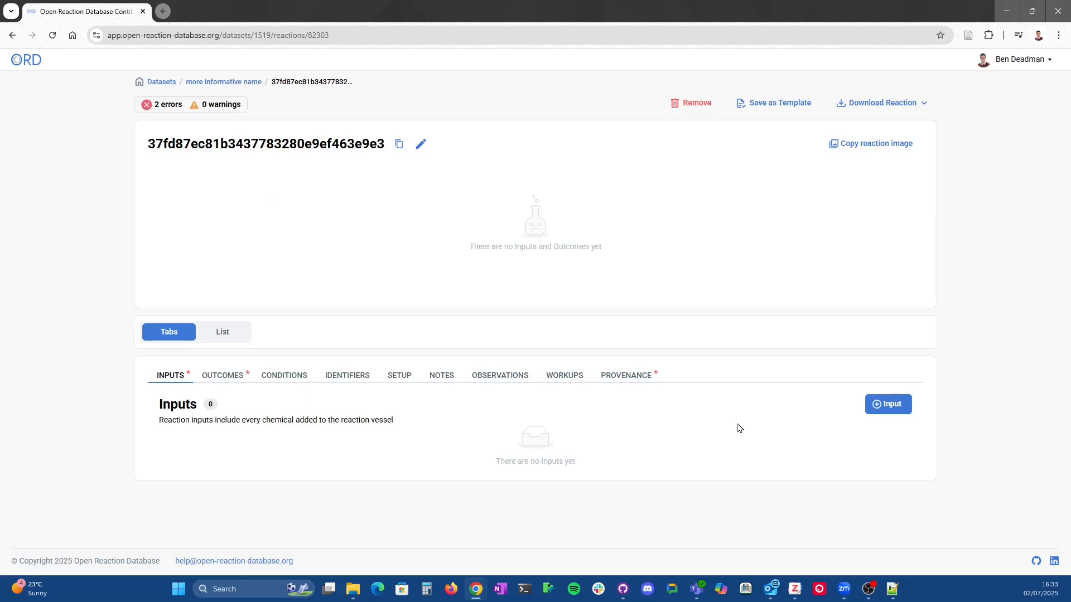
Step: Start an enumerated dataset named "enumerated dataset" with description "enumerated dataset", using the Golden template
left_click(169, 82)
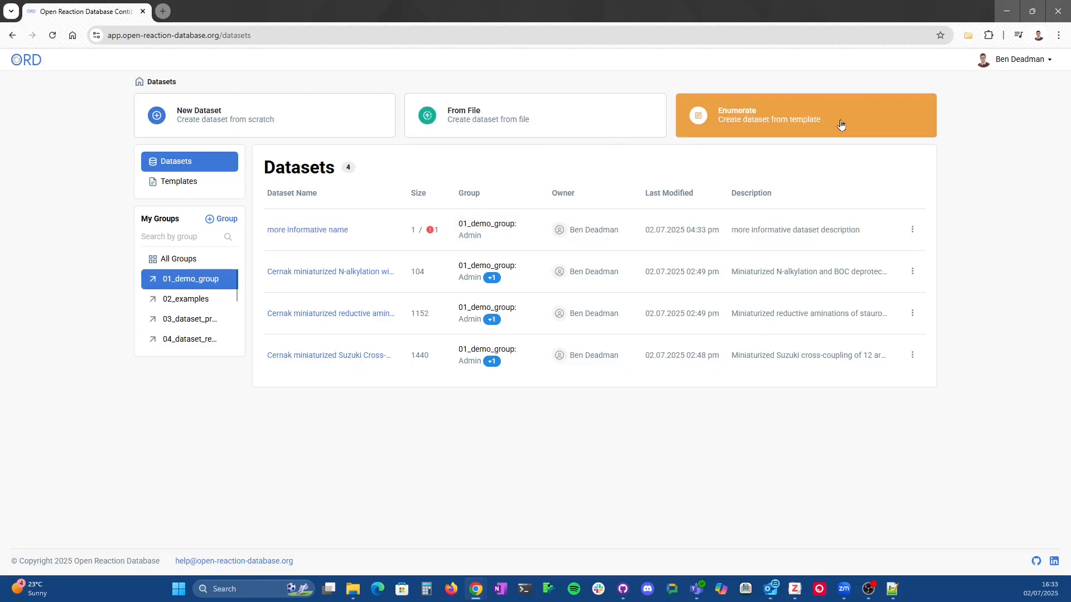
left_click(806, 122)
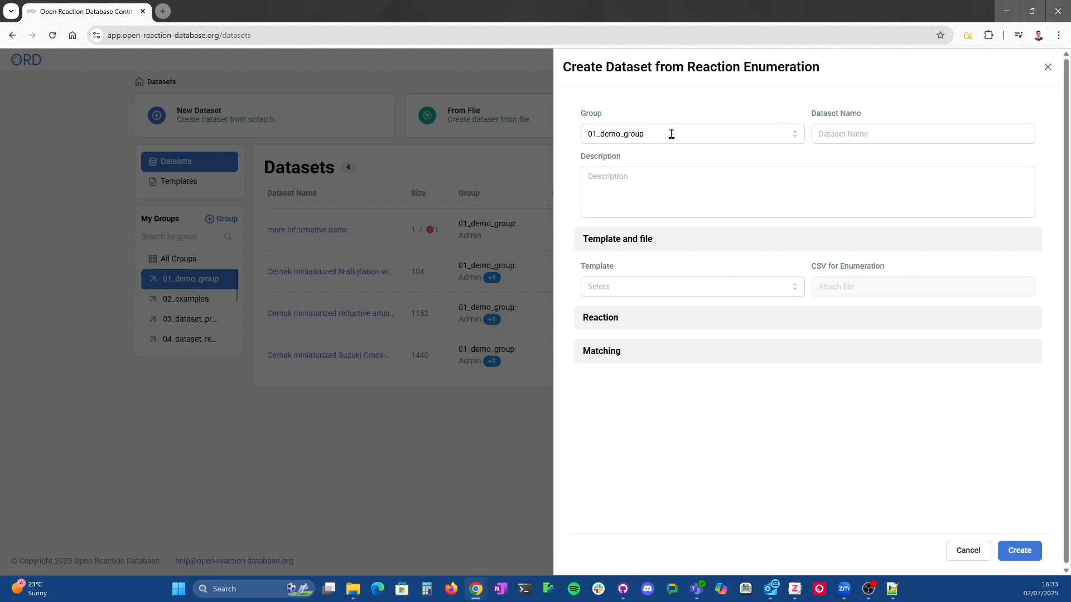
left_click(894, 135)
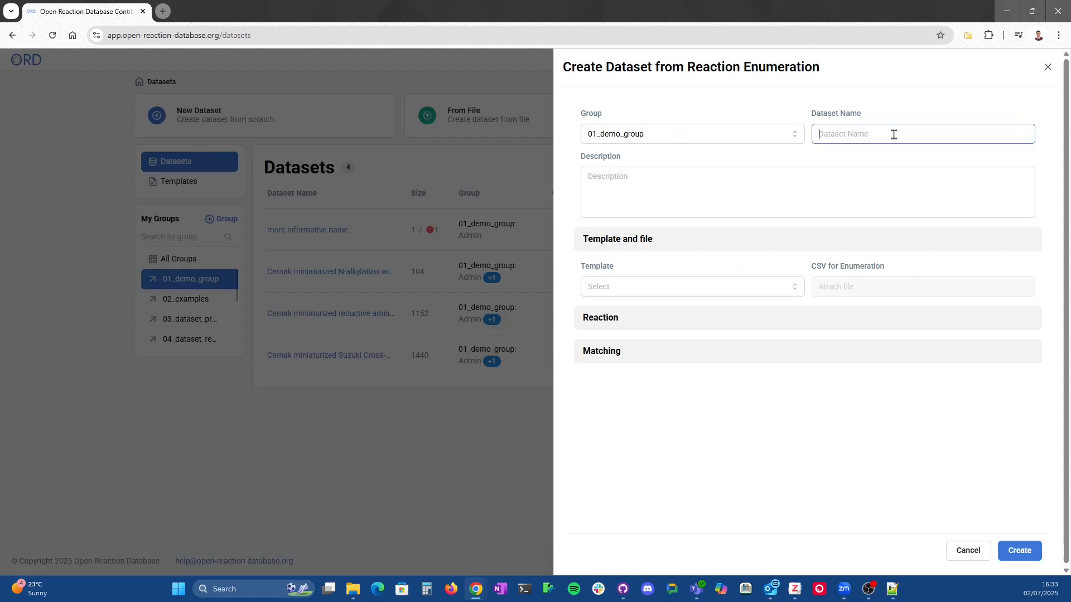
type("enumerated dataset")
left_click(789, 198)
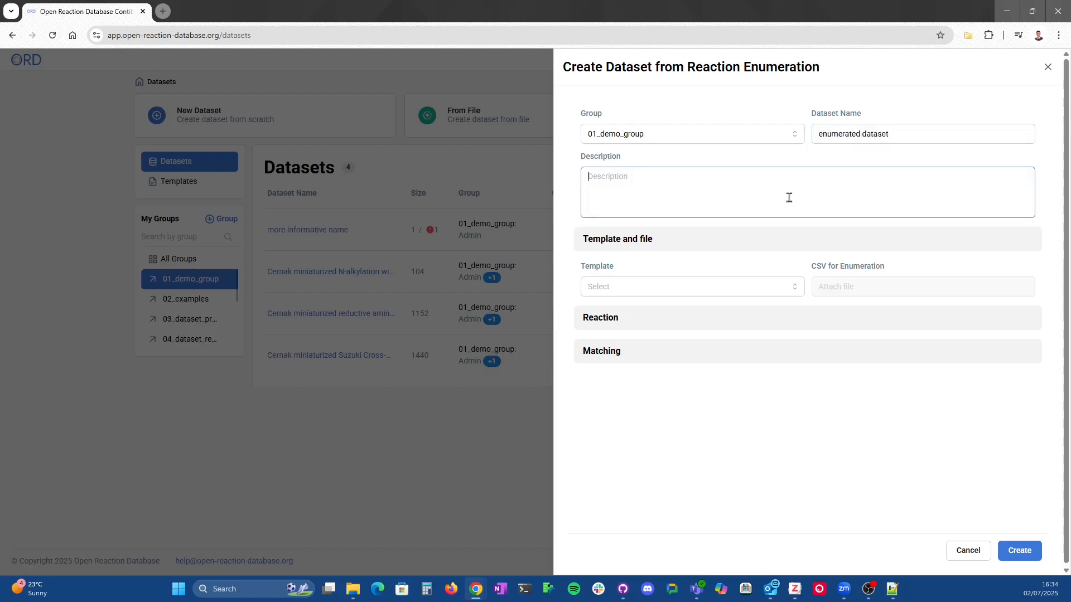
type("enumerated dataset")
left_click(709, 288)
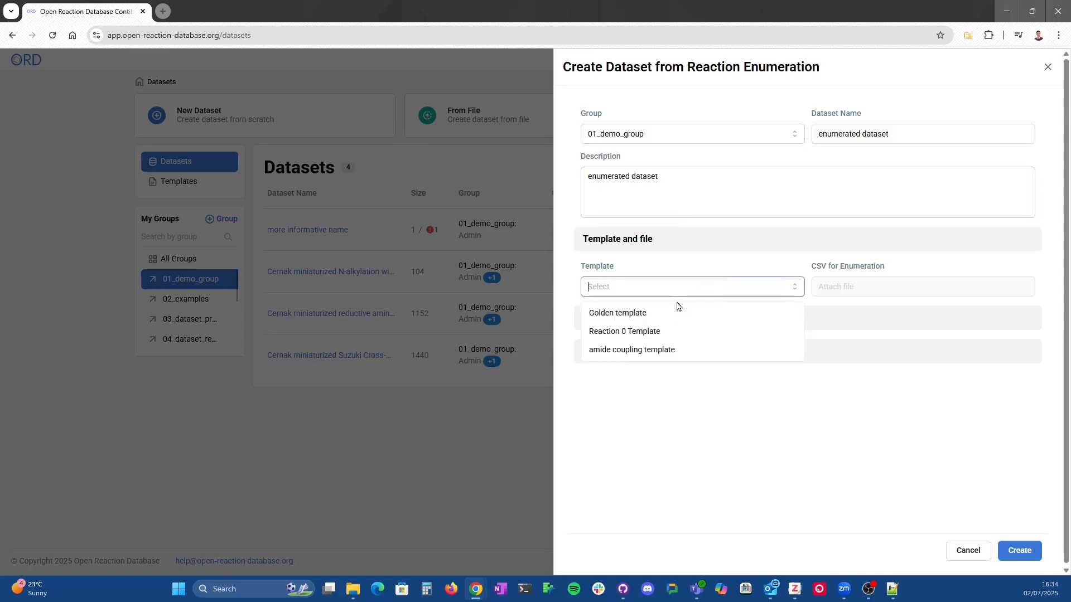
left_click(643, 316)
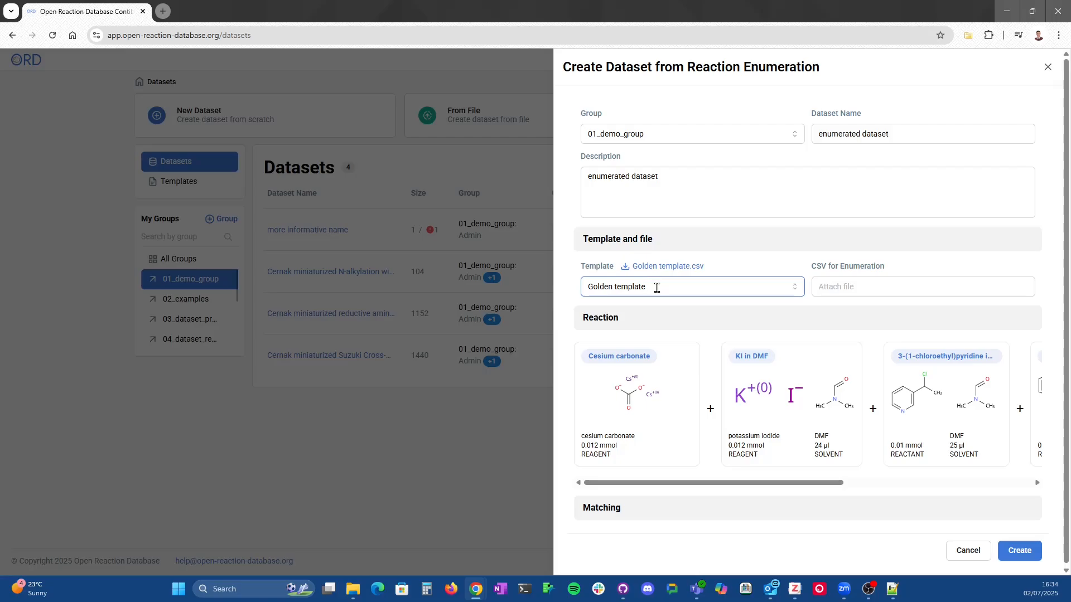
Step: Attach Golden_data_semicolon.csv as the CSV for enumeration and inspect its header columns in the opened file
left_click(873, 286)
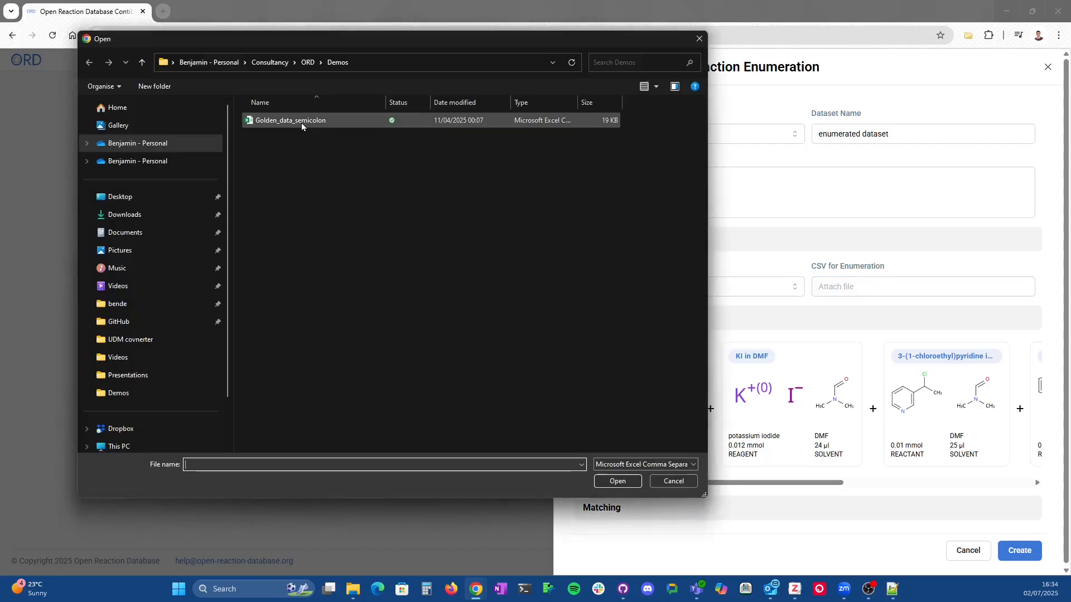
left_click(301, 124)
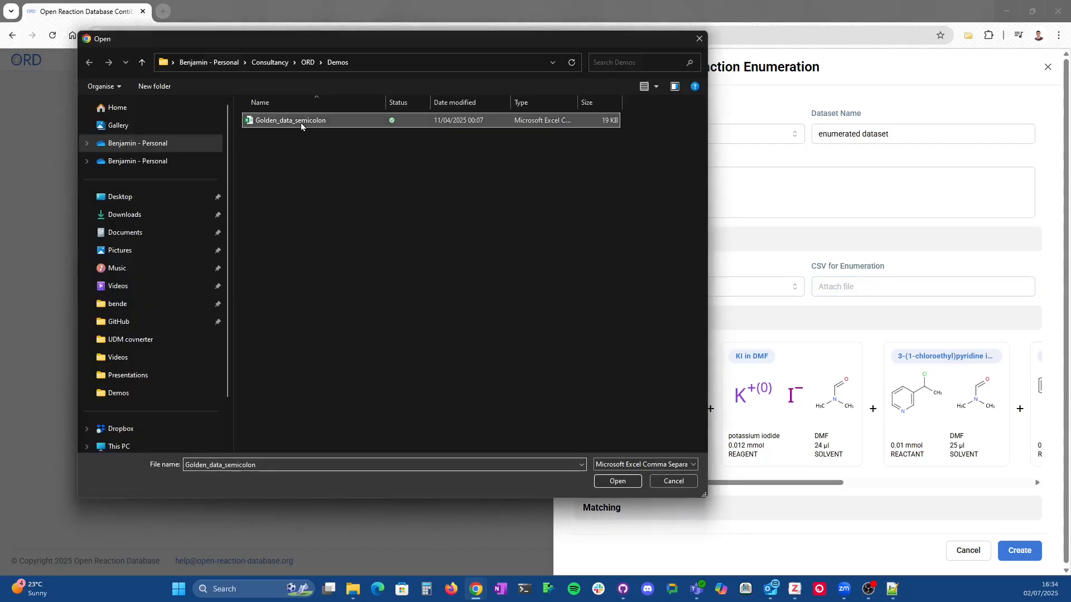
left_click(628, 482)
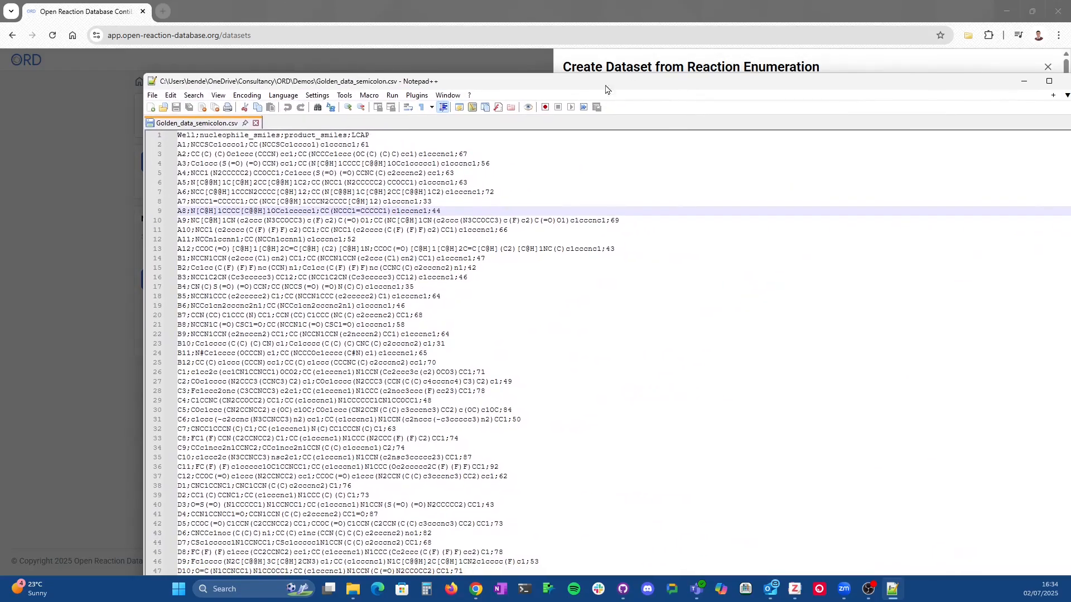
left_click(199, 134)
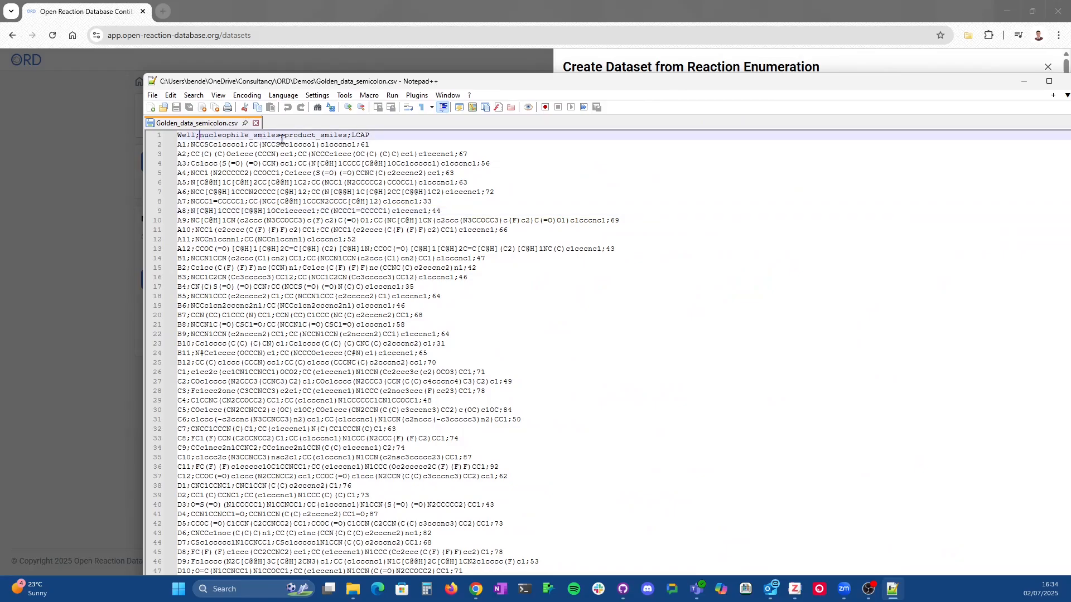
left_click(351, 135)
left_click(1024, 81)
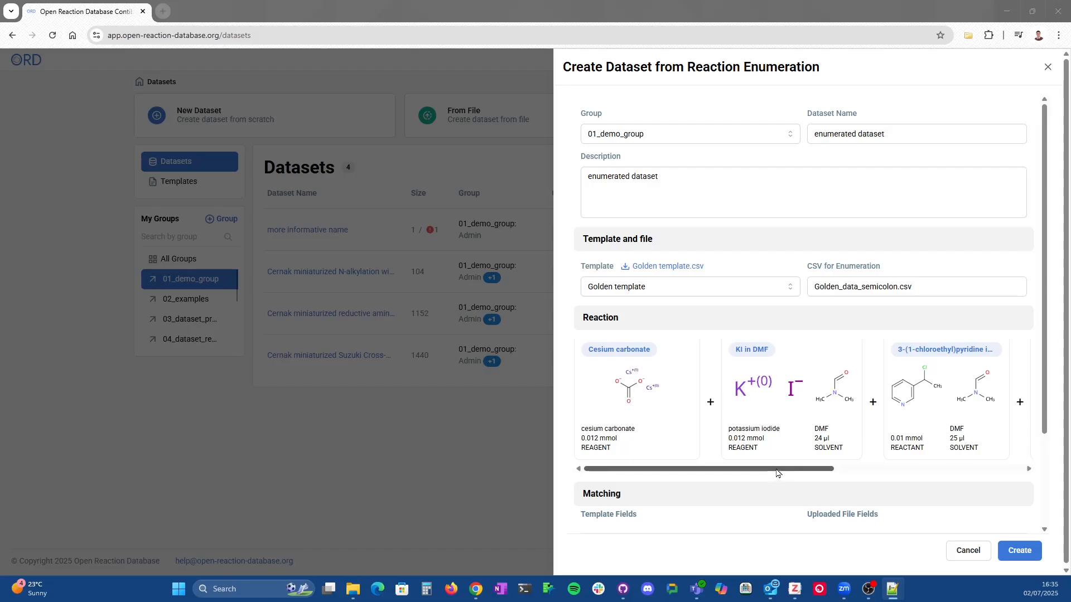
scroll(778, 473, "down", 2)
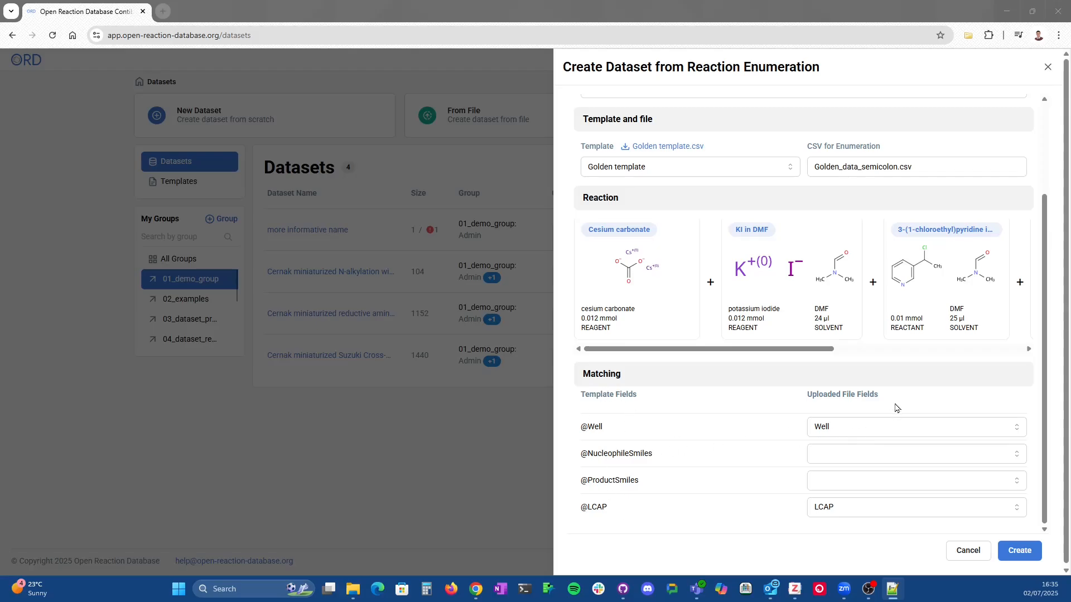
left_click(872, 458)
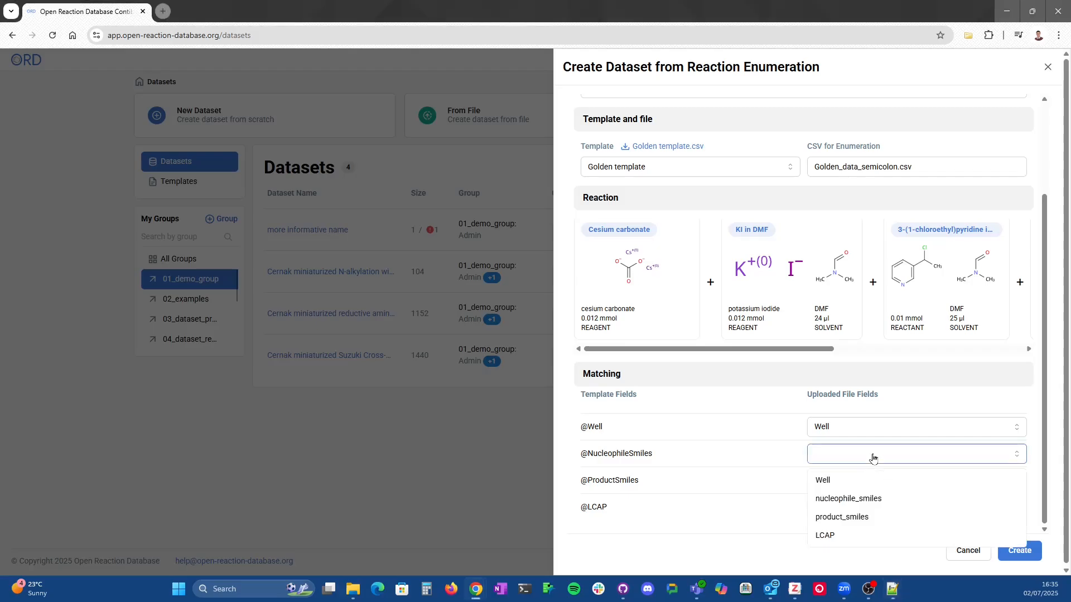
left_click(867, 499)
left_click(866, 480)
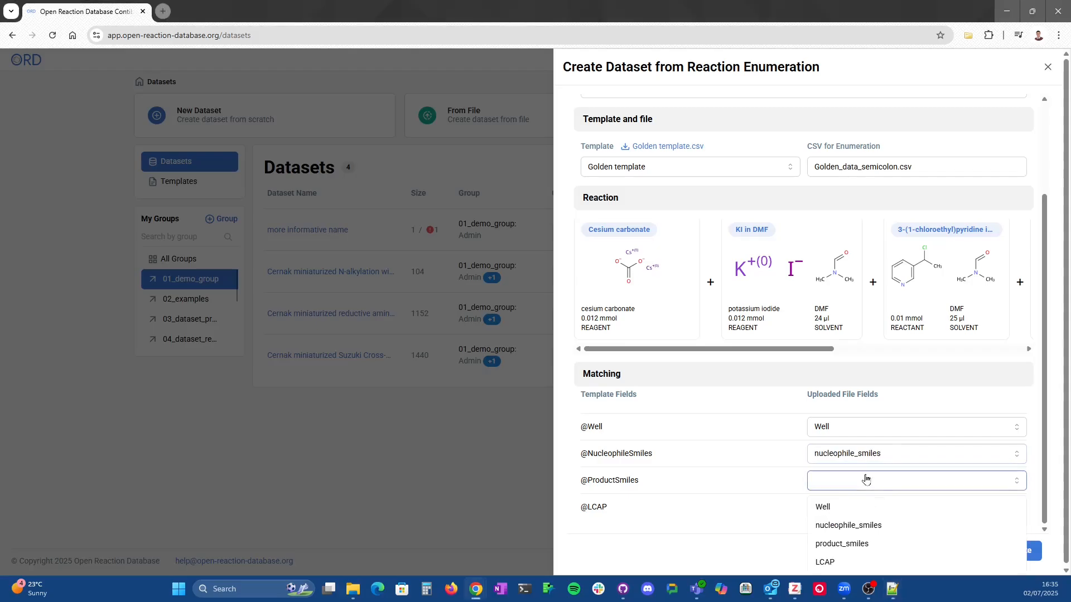
left_click(851, 545)
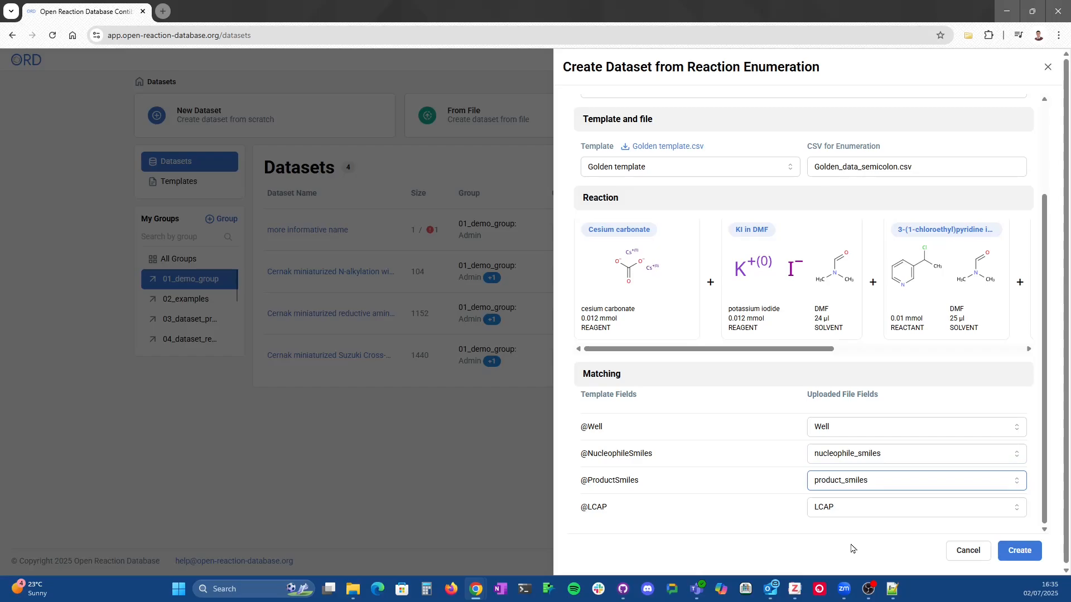
Step: Create the enumerated dataset, open it, and scroll through its generated reactions
left_click(1019, 551)
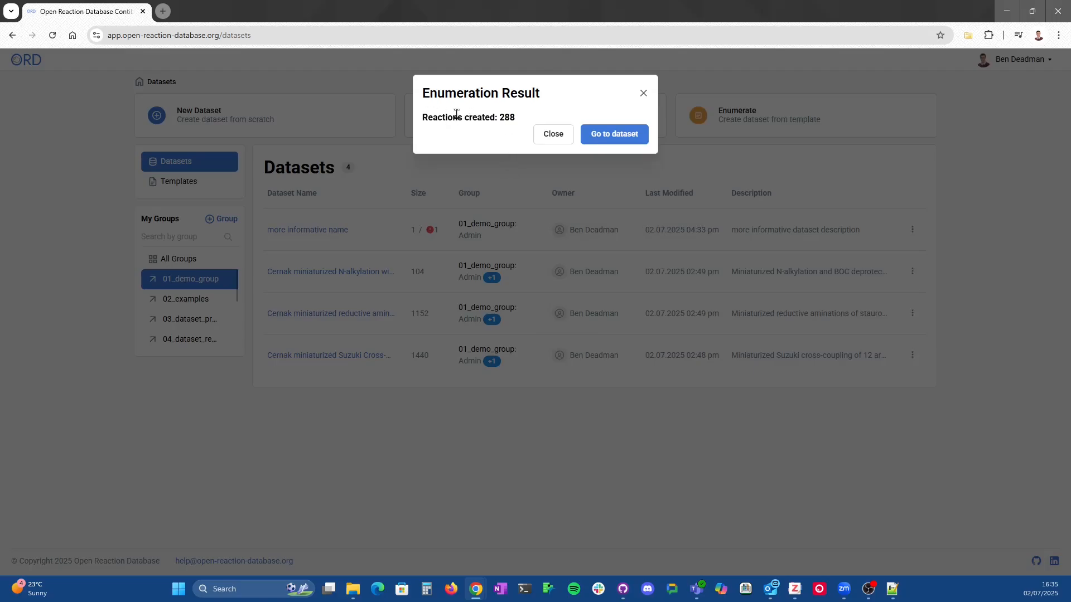
left_click(622, 139)
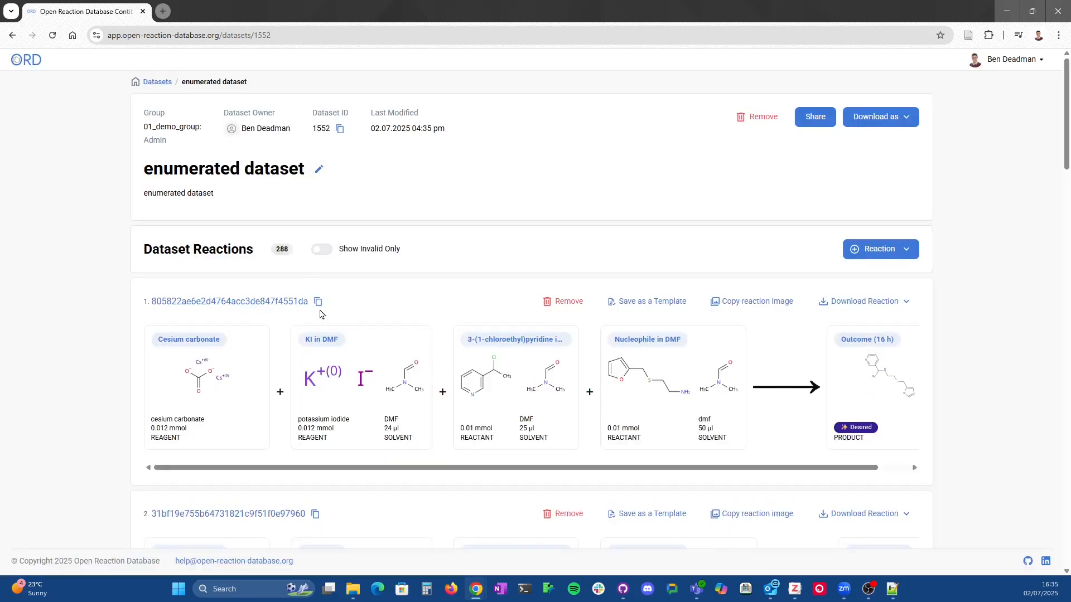
scroll(430, 350, "down", 6)
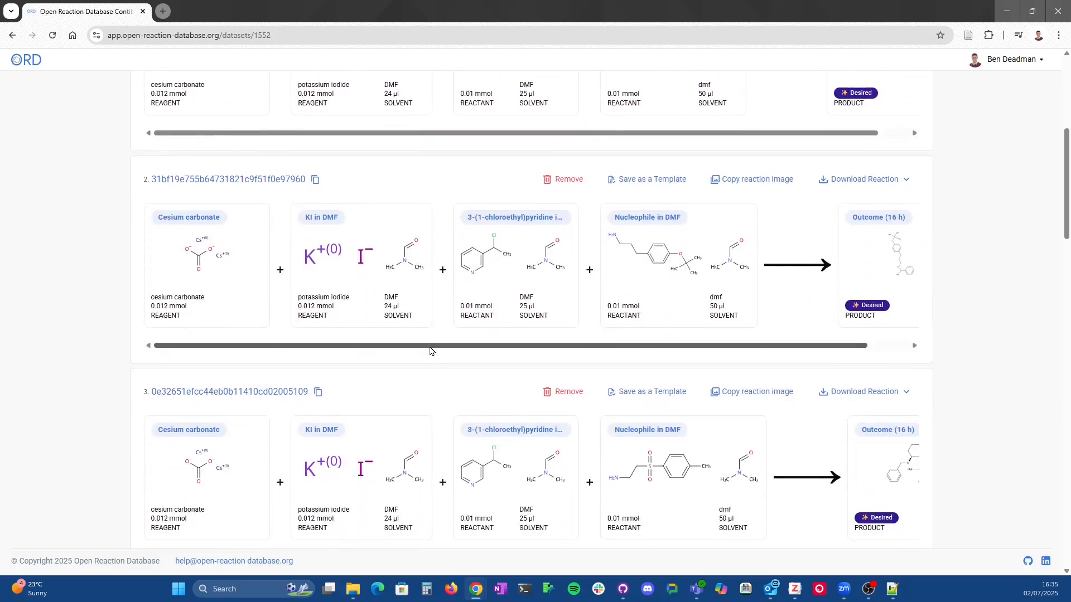
scroll(429, 350, "down", 15)
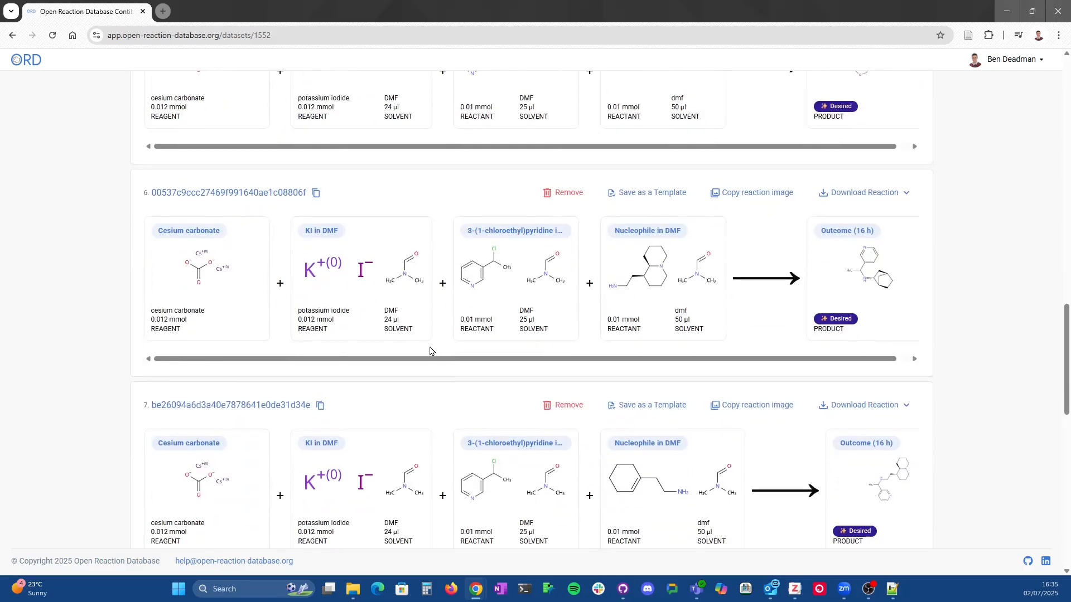
scroll(430, 350, "up", 20)
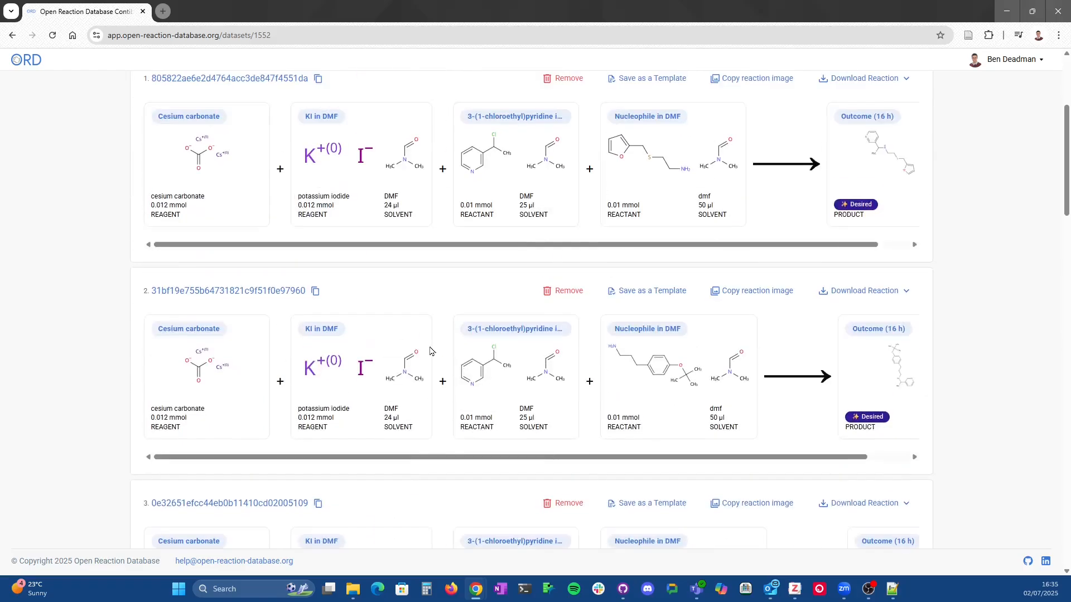